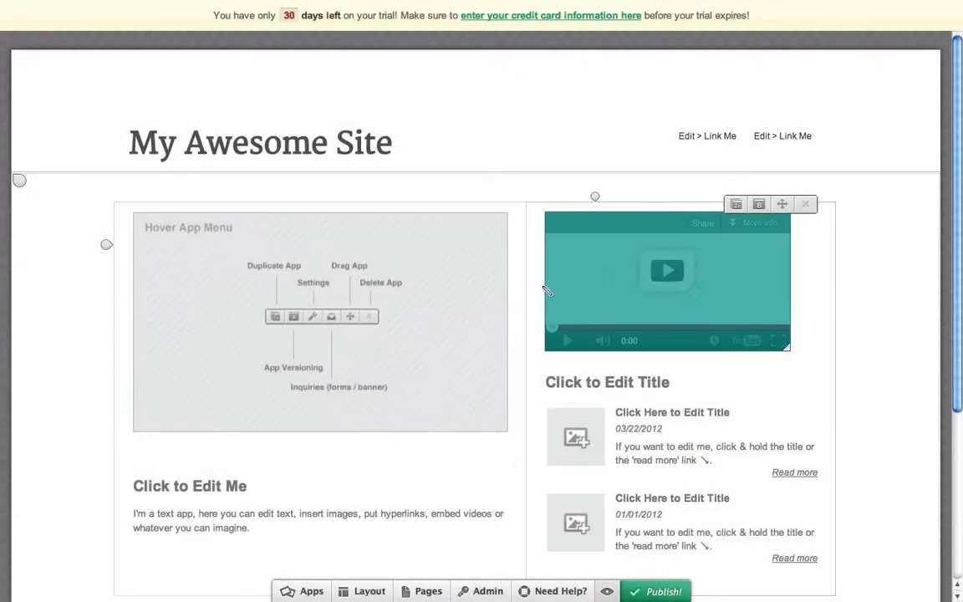
- Change the text block heading to 'This is pretty sweet!' with an easy-editing line beneath it
click(263, 483)
text(This is pretty sweet!)
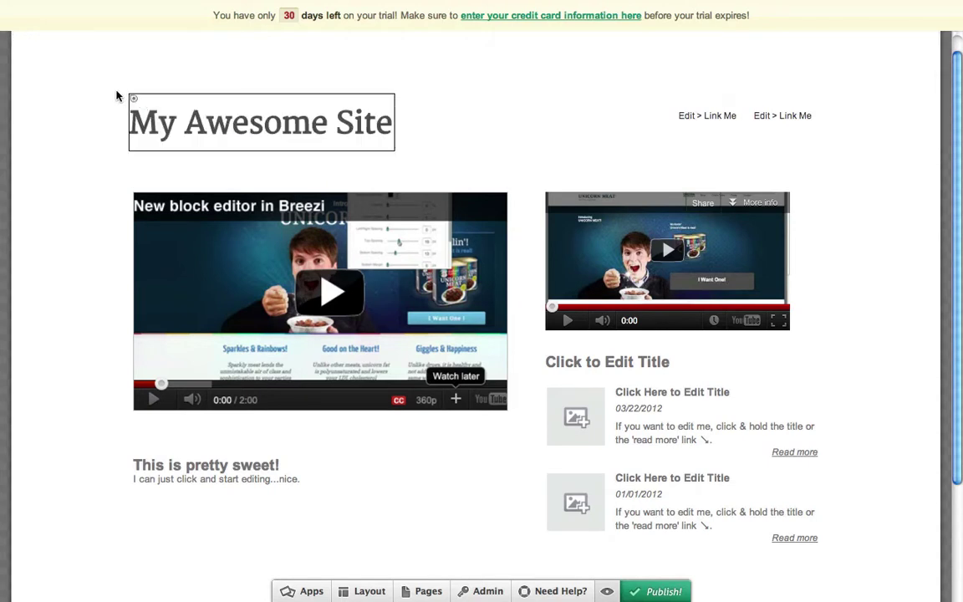
- Upload a custom striped image as the header section's background
click(18, 36)
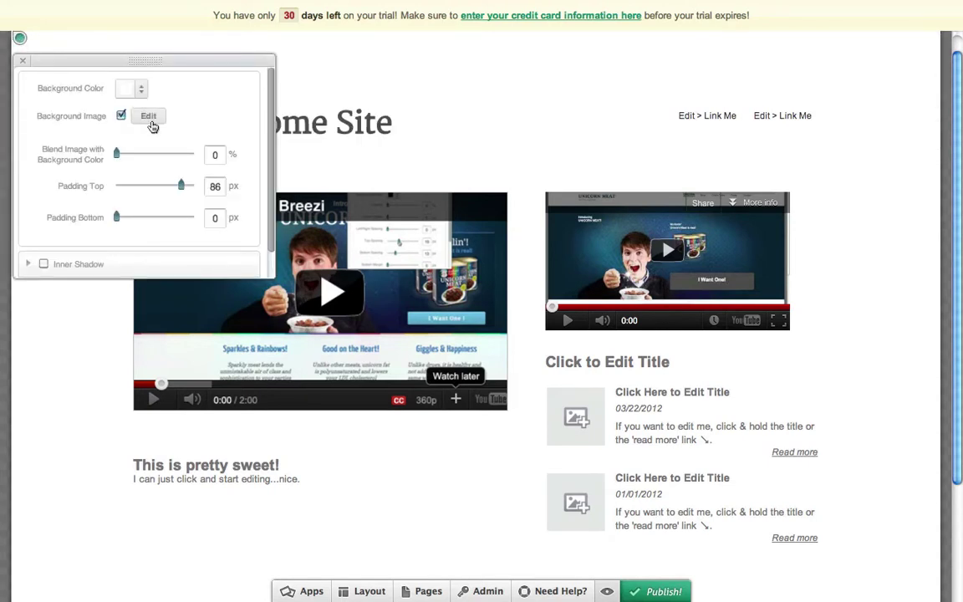
click(149, 116)
scroll(506, 231, down, 2)
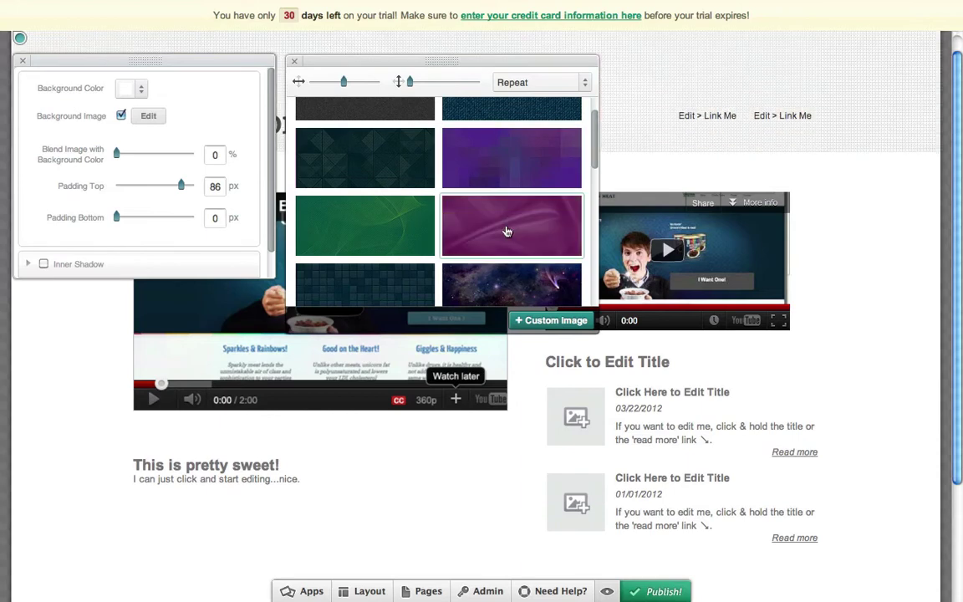
click(551, 321)
double_click(334, 164)
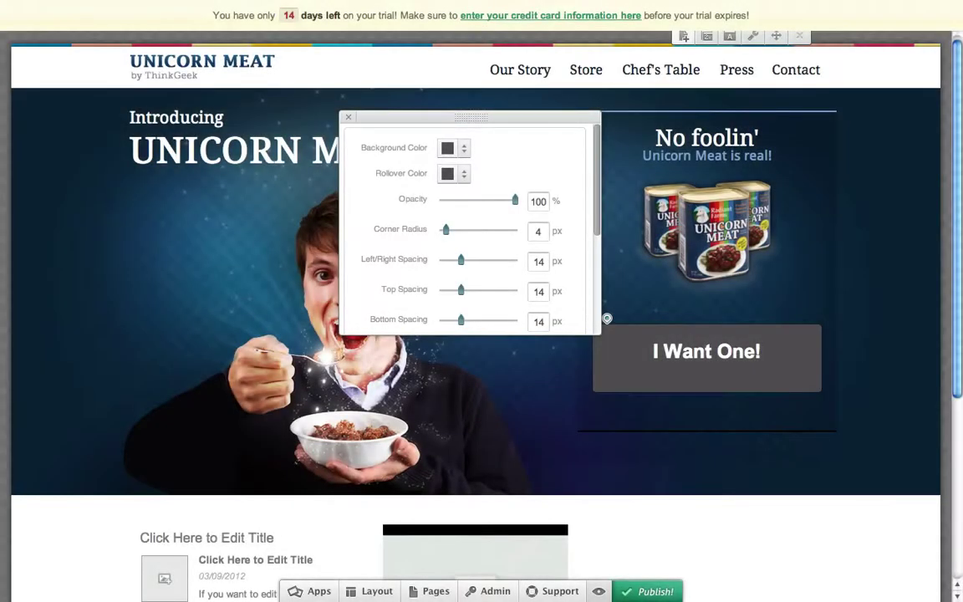
- Set the I Want One! button's background colour to blue with a custom shade
click(463, 148)
click(594, 252)
click(464, 174)
click(697, 217)
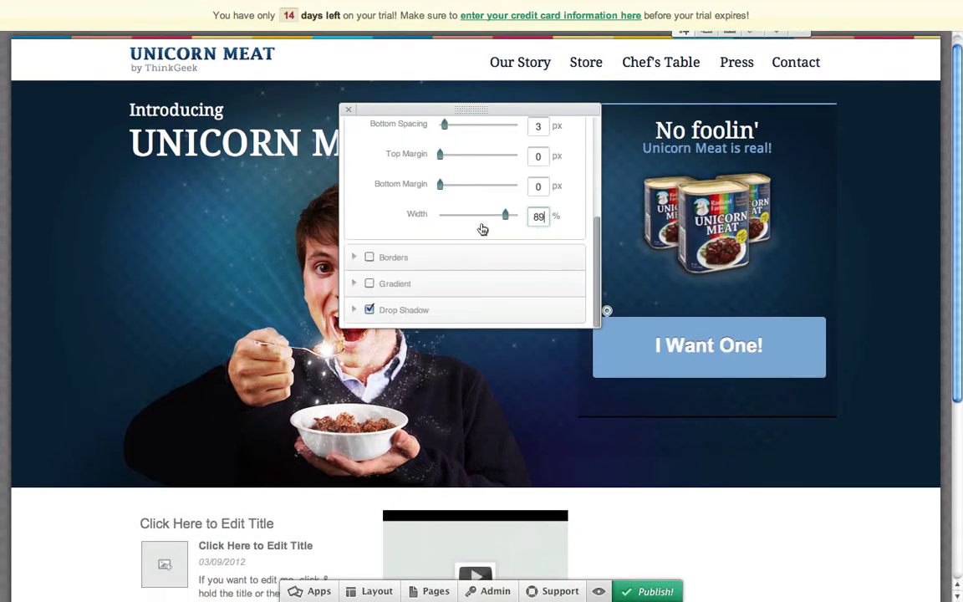
- Add a light-blue top-only border and a Softest-intensity gradient to the button
click(370, 257)
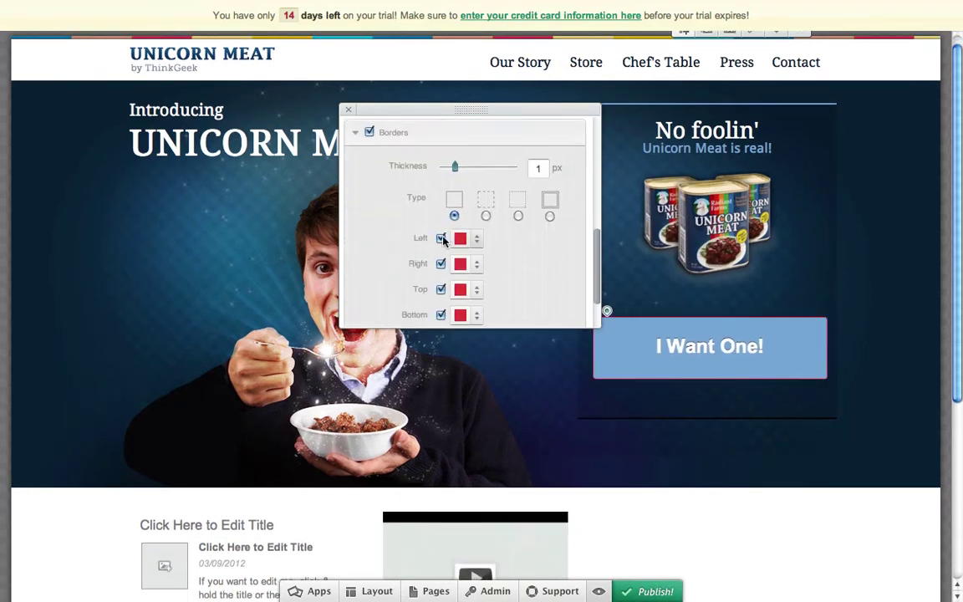
click(460, 289)
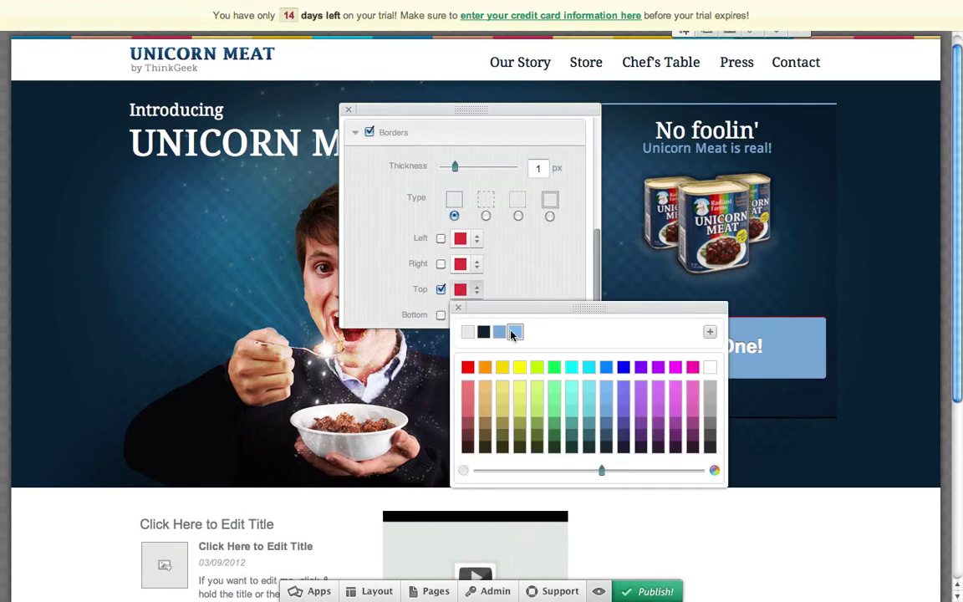
click(511, 332)
click(359, 133)
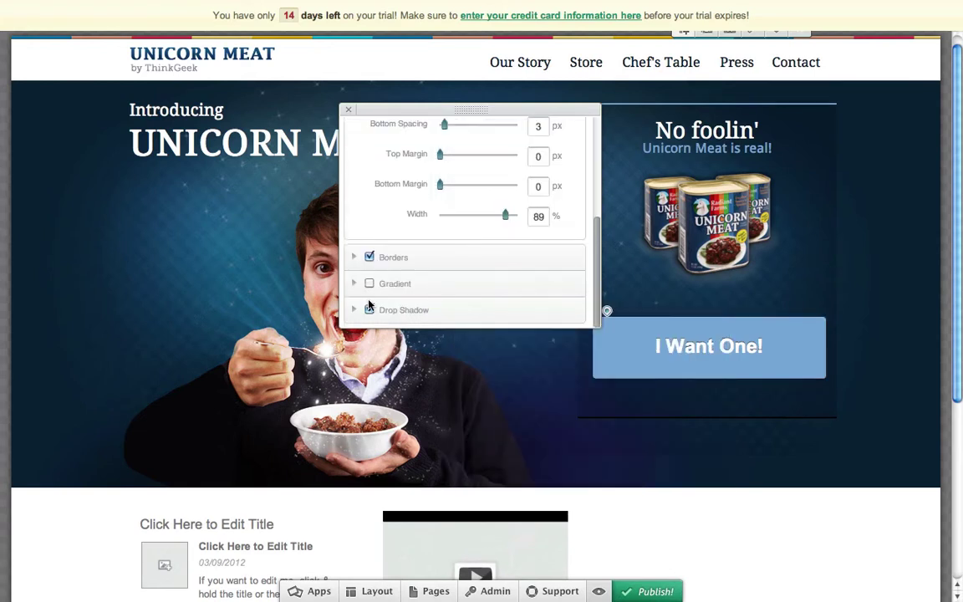
click(371, 283)
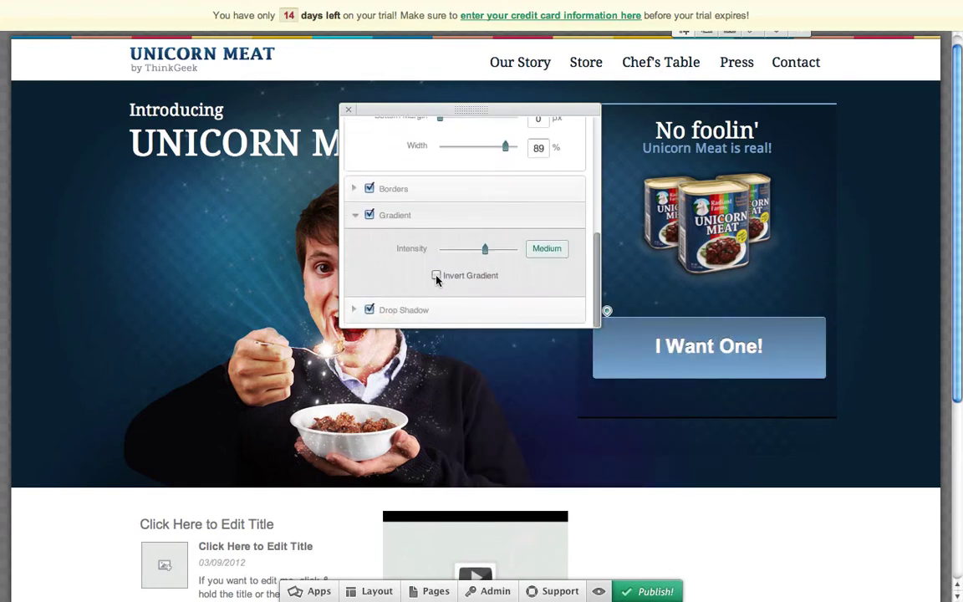
click(458, 250)
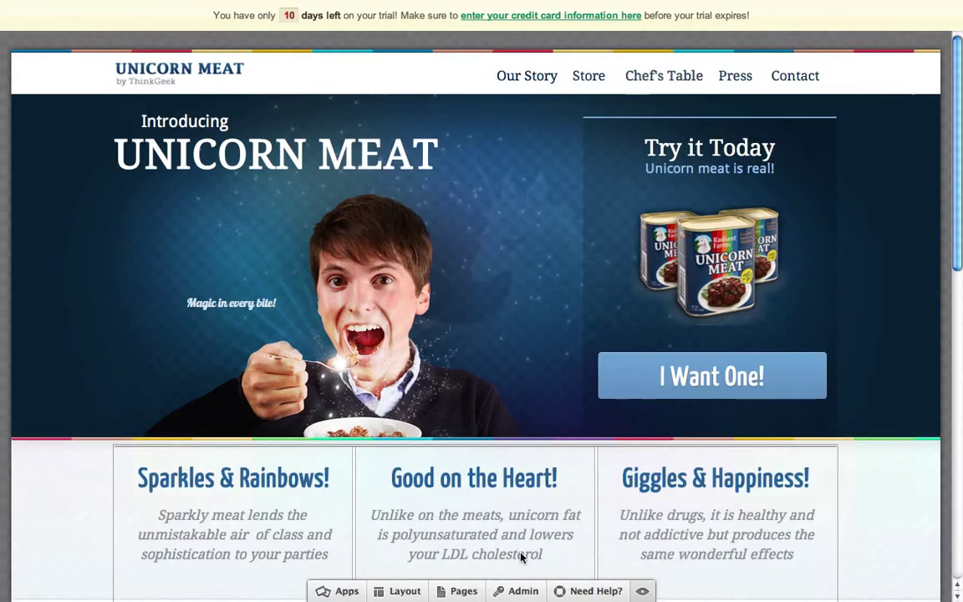
- Install a new Image Gallery, place it in the footer column beside Facebook, and duplicate it
click(347, 592)
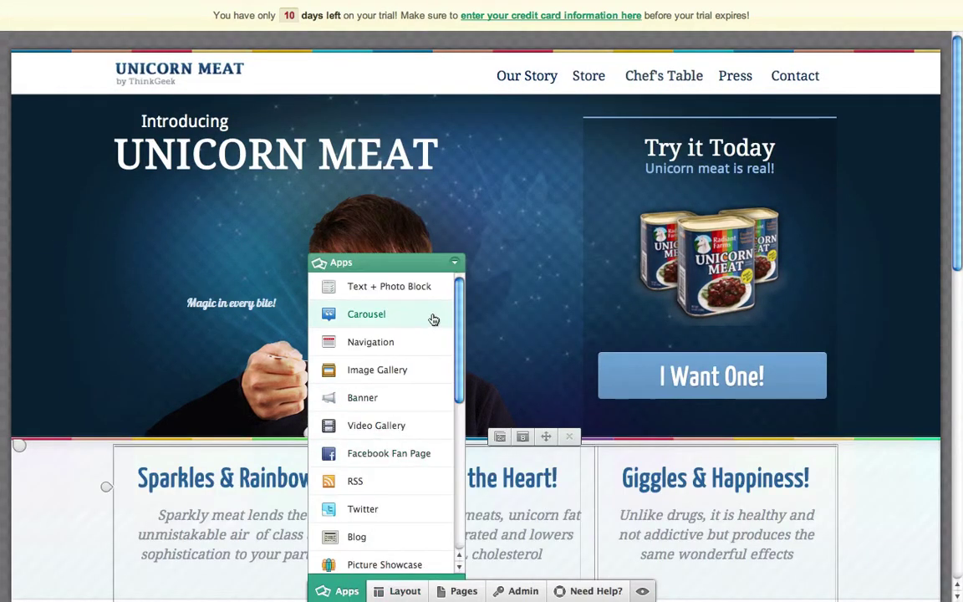
scroll(448, 288, down, 1)
scroll(448, 291, down, 1)
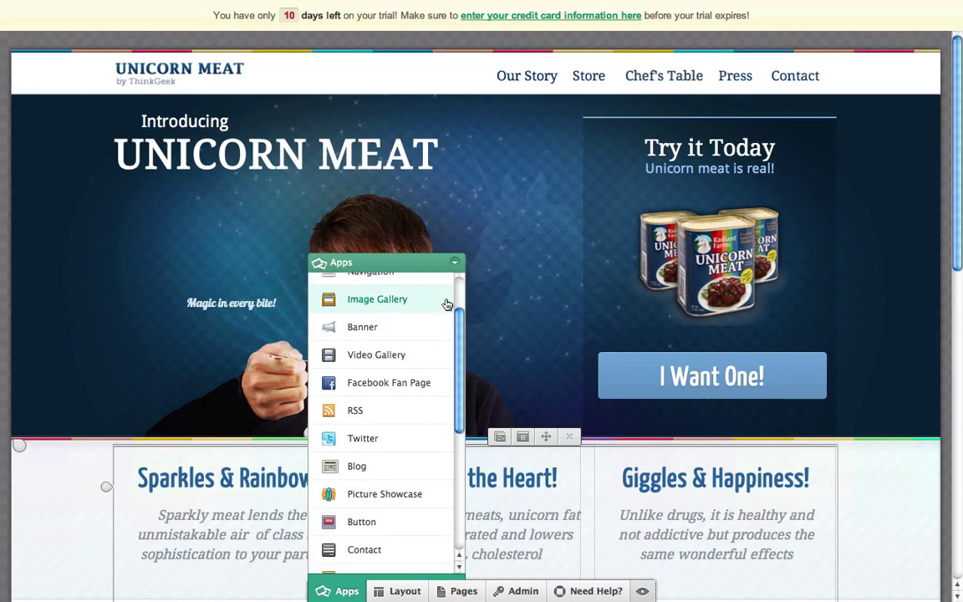
scroll(447, 294, down, 1)
scroll(448, 299, down, 1)
scroll(447, 303, down, 1)
scroll(447, 303, down, 1)
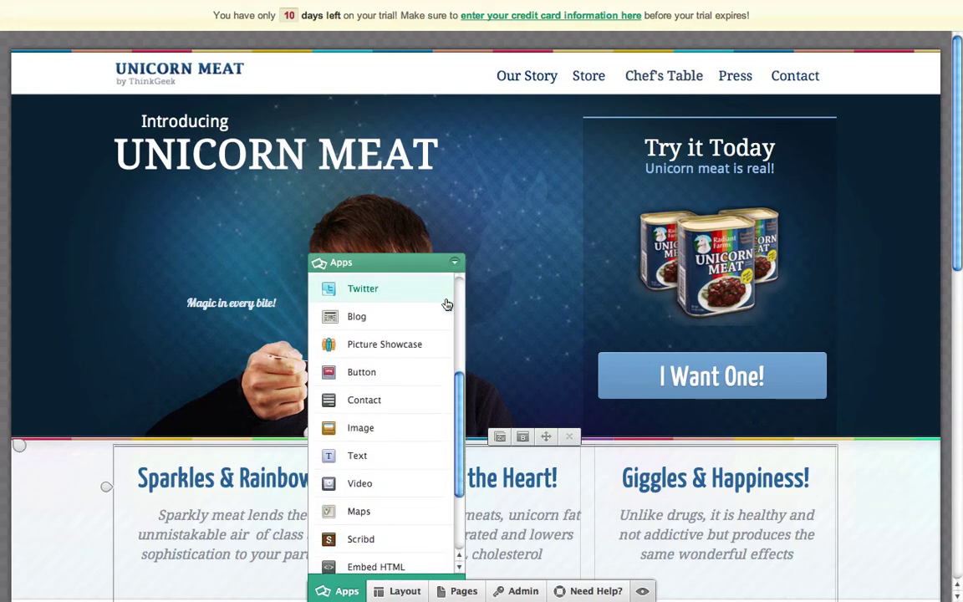
scroll(448, 304, down, 1)
scroll(447, 304, down, 1)
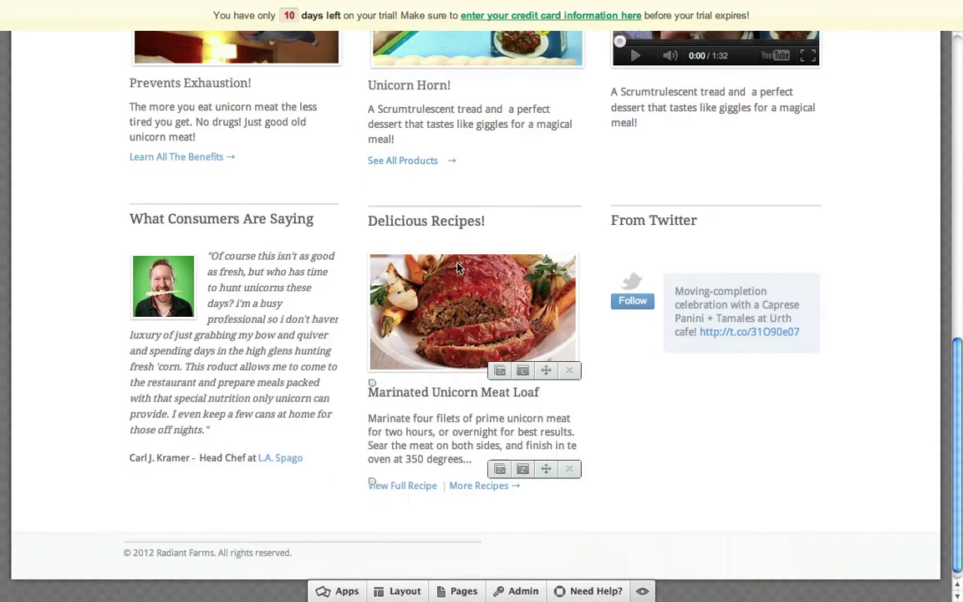
scroll(457, 267, down, 1)
click(337, 592)
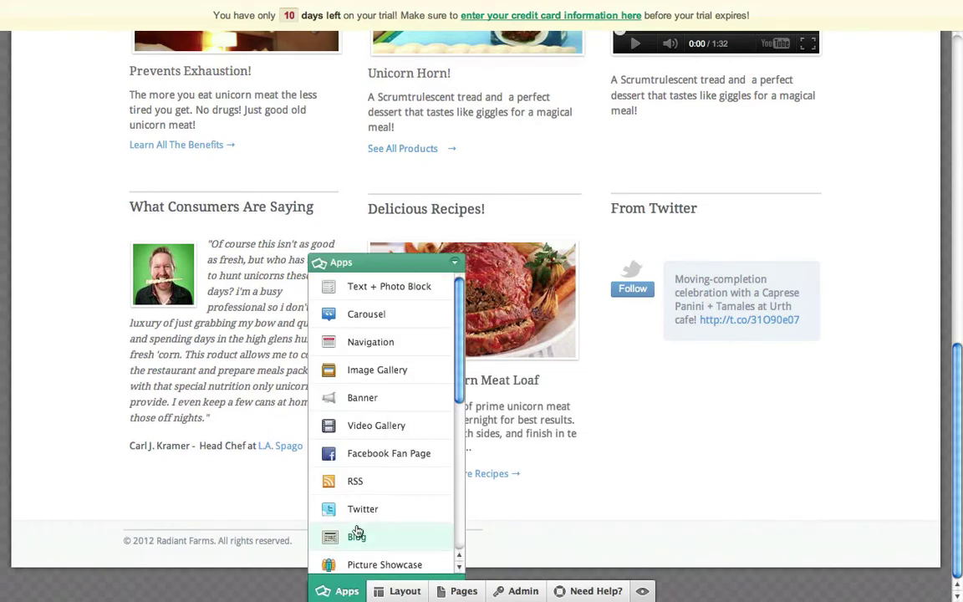
click(377, 286)
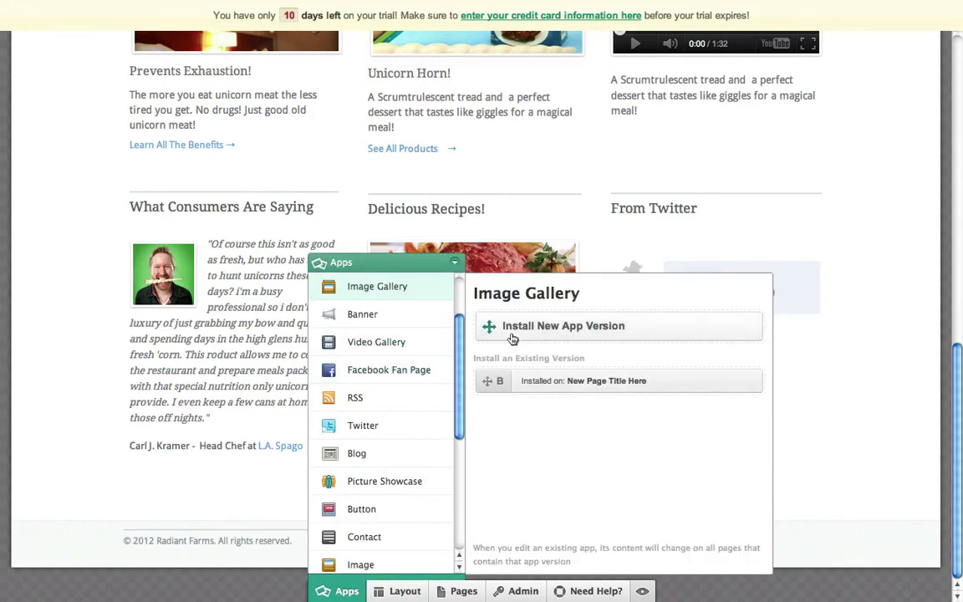
drag(499, 381, 245, 504)
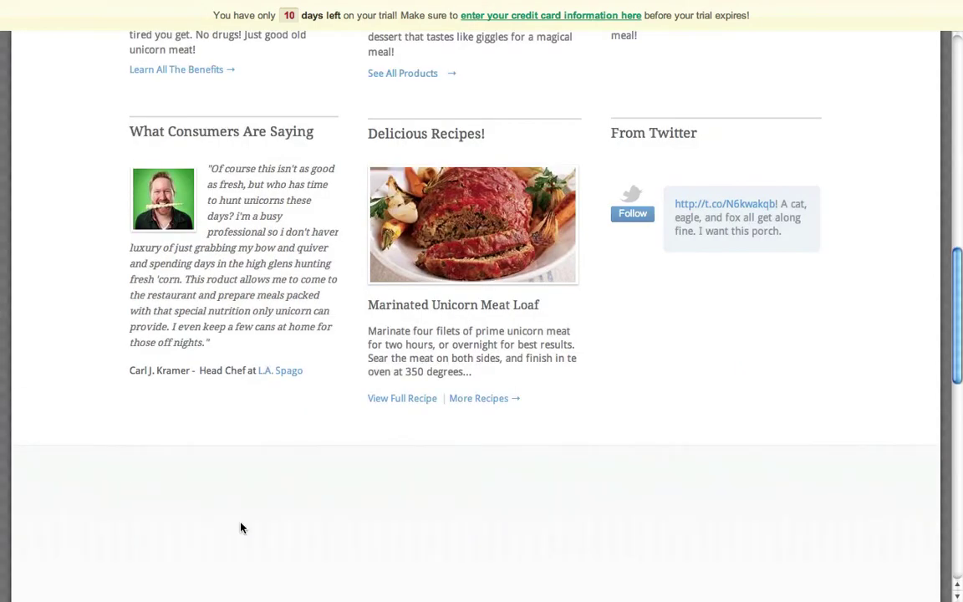
scroll(260, 376, down, 3)
drag(447, 290, 653, 393)
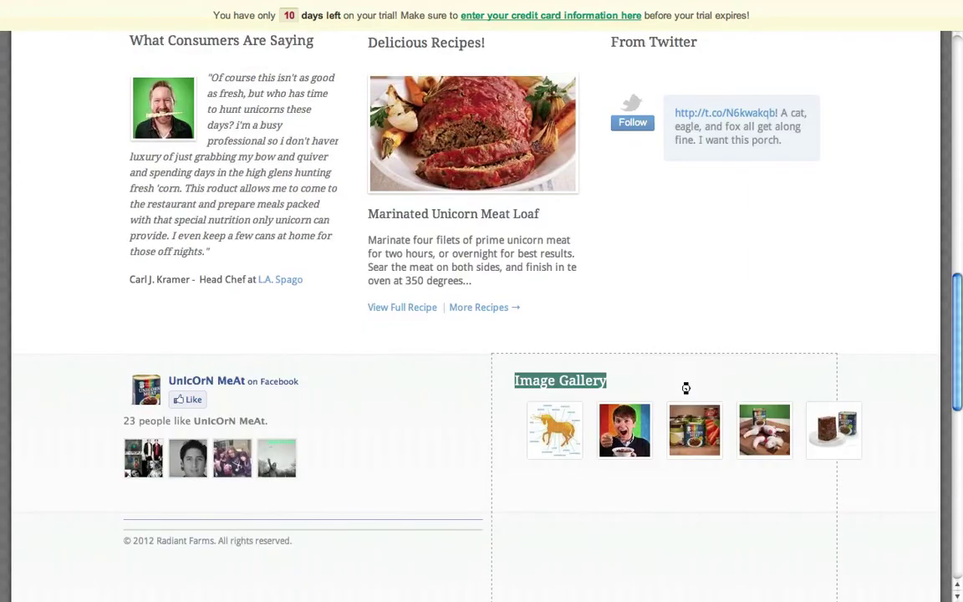
click(733, 347)
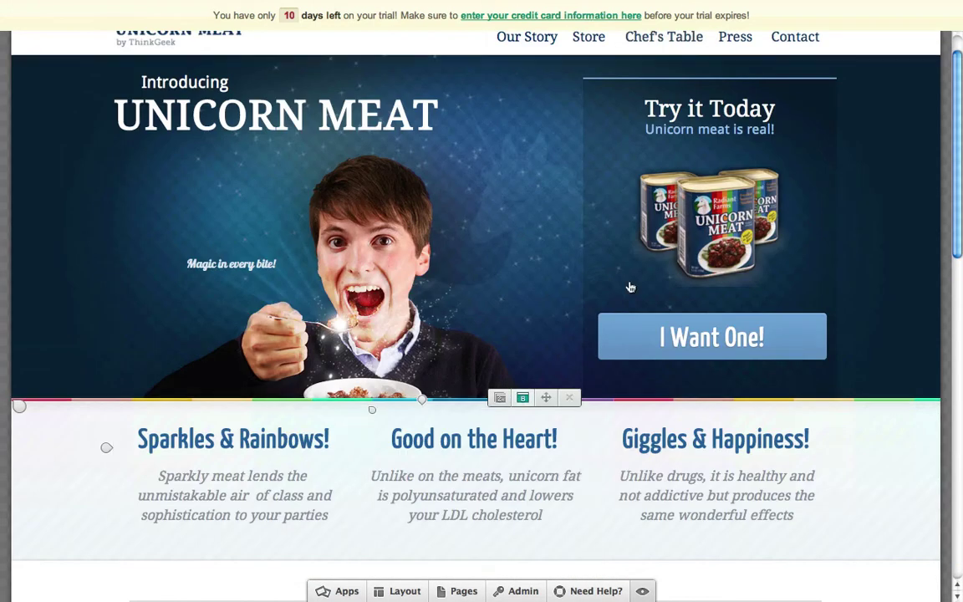
- Extend the tagline to read 'Unicorn meat is real, see for yourself!'
click(709, 129)
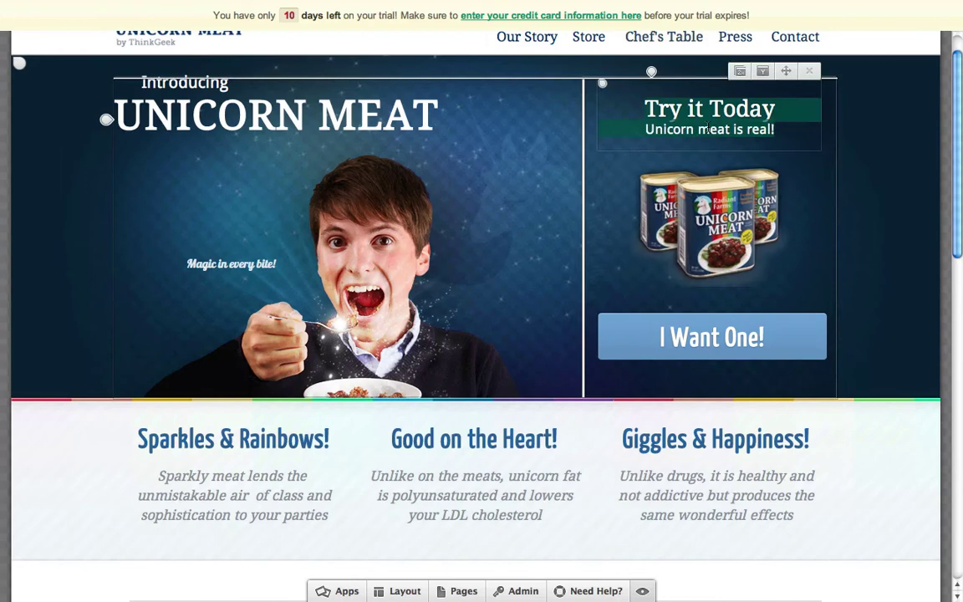
text(, S)
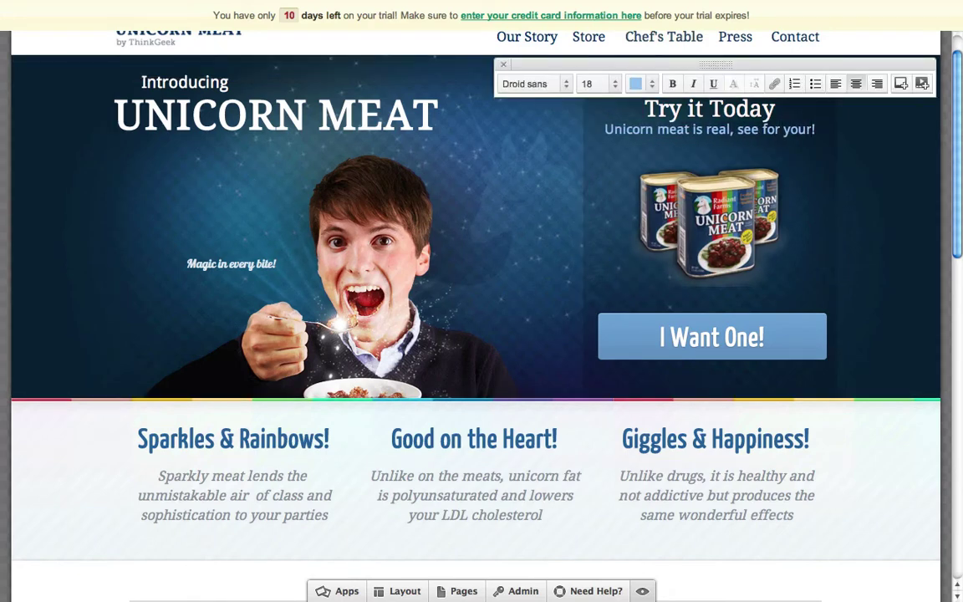
text(self)
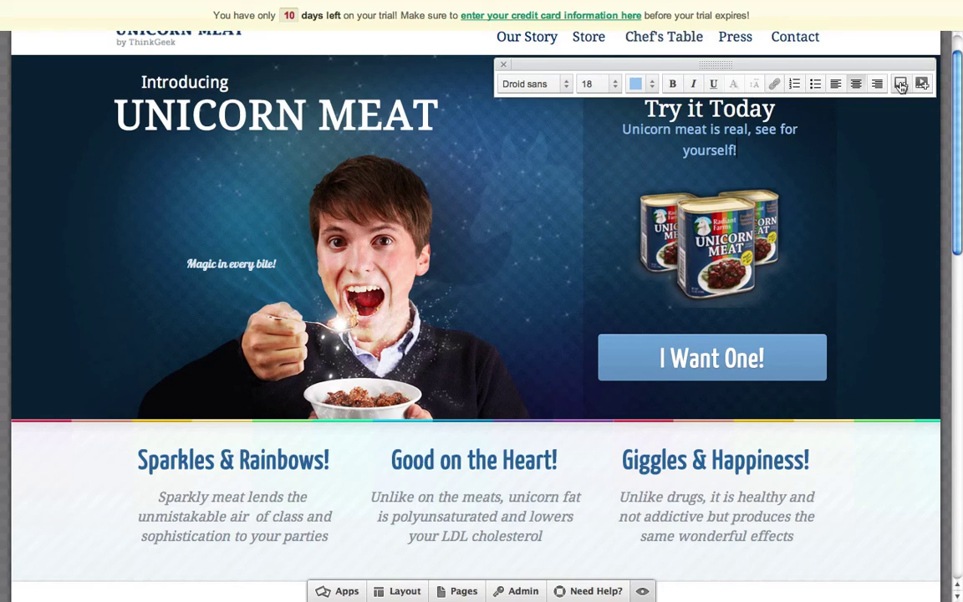
drag(891, 69, 710, 88)
- Dismiss the image, video and support panels, then view the site in Preview Mode
click(709, 100)
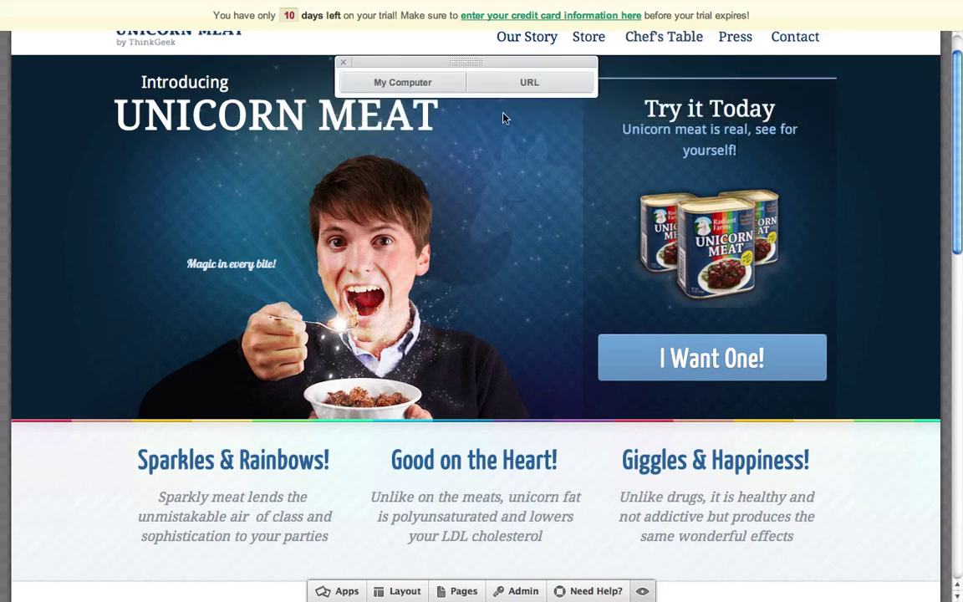
click(343, 66)
click(731, 103)
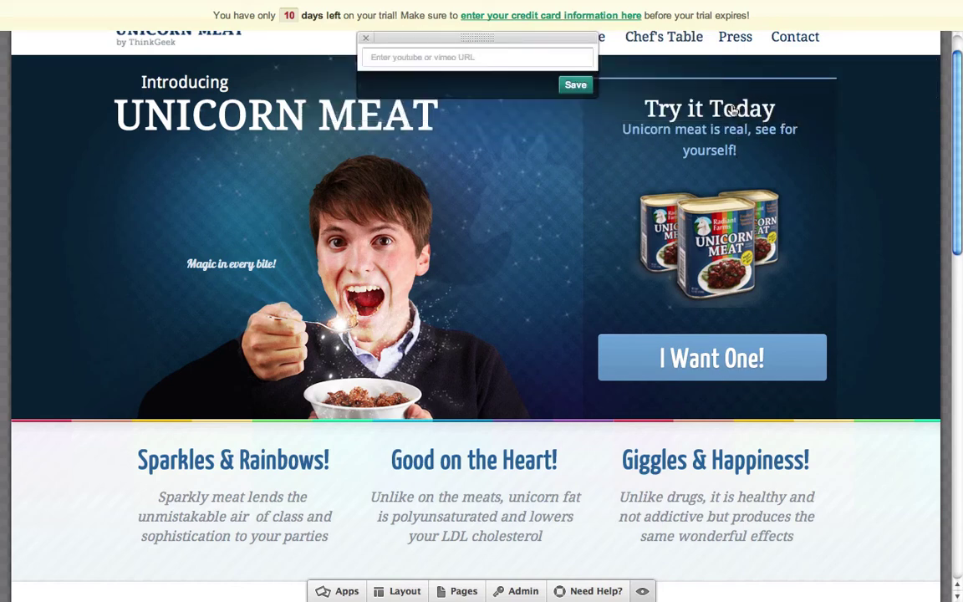
click(367, 38)
click(590, 590)
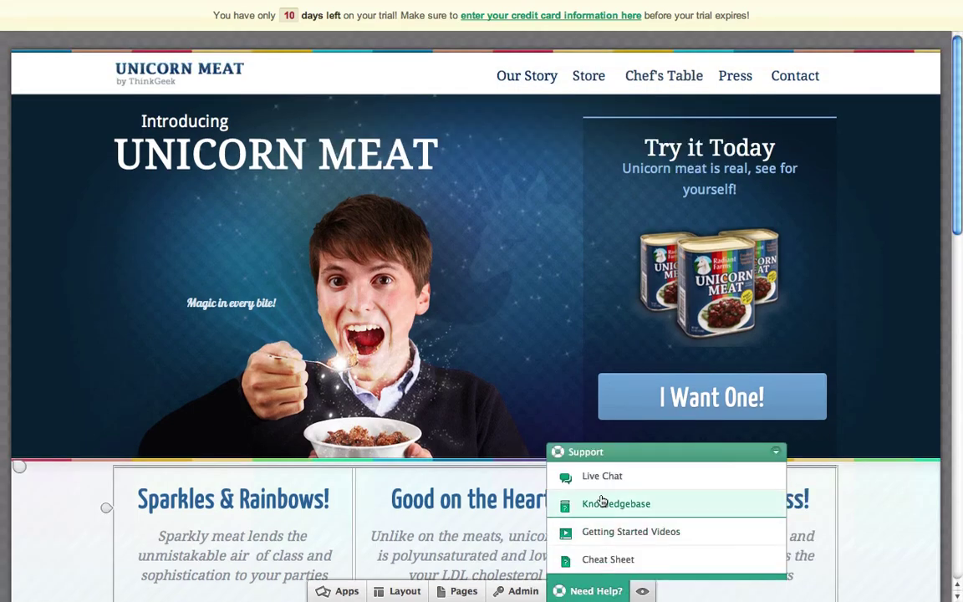
click(643, 591)
click(524, 591)
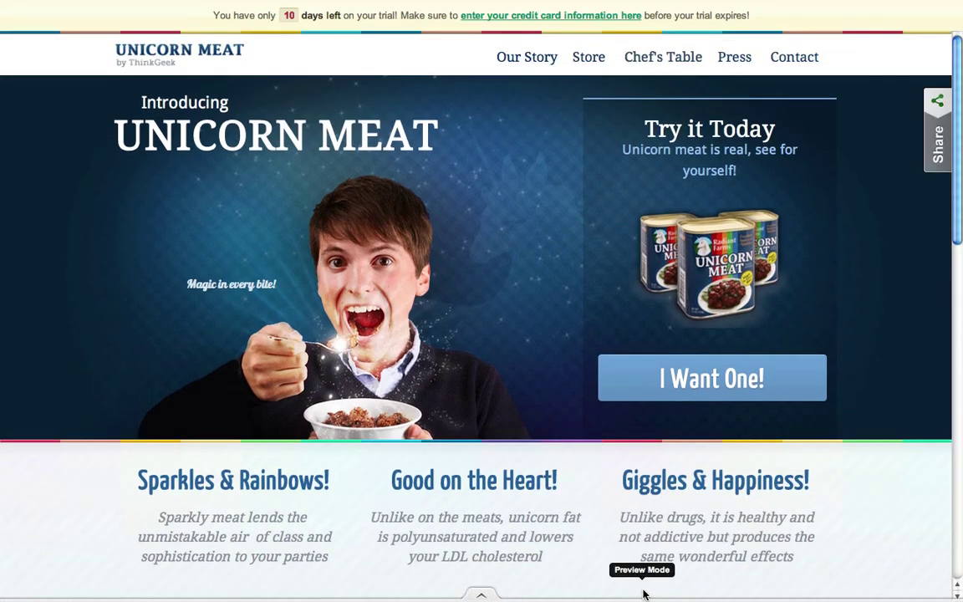
scroll(644, 301, down, 2)
scroll(643, 301, down, 5)
scroll(642, 301, down, 3)
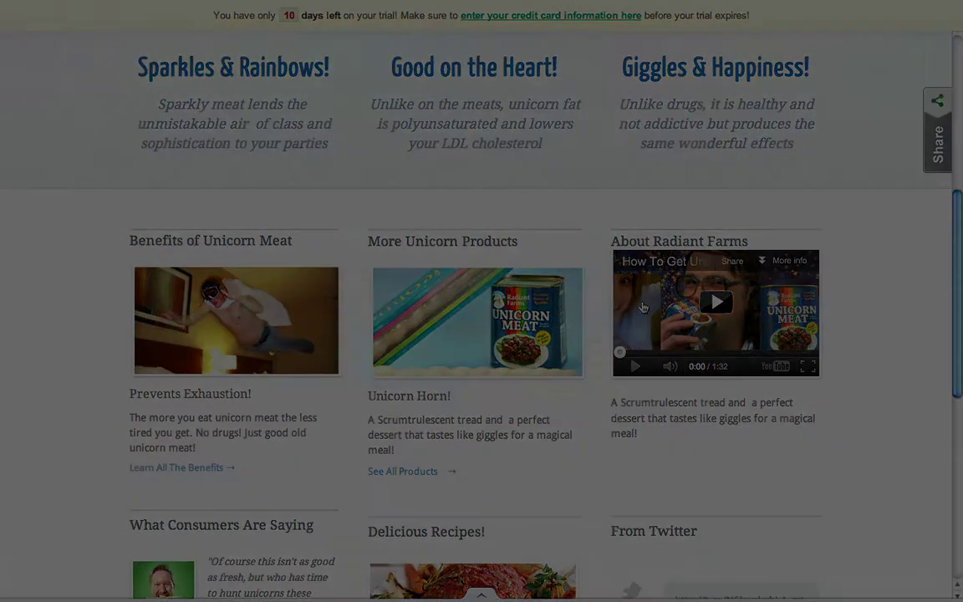